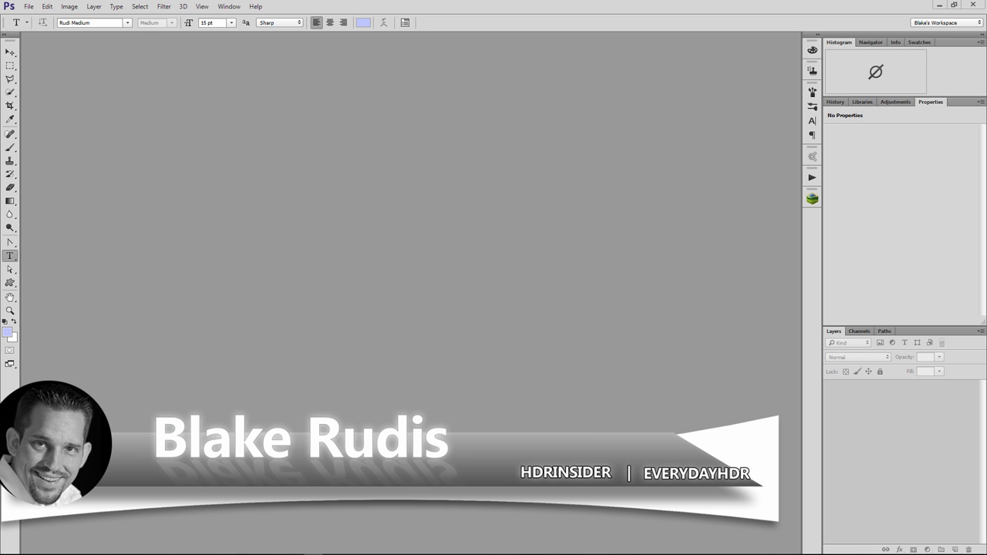
- Switch Photoshop's Interface Color Theme to the darkest swatch and confirm with OK
click(46, 8)
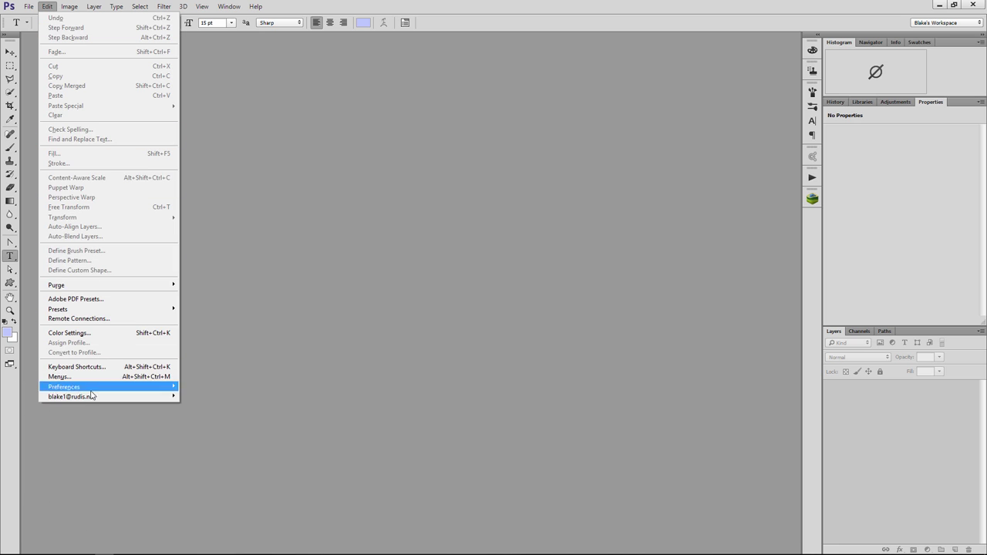
mouse_move(168, 387)
click(218, 215)
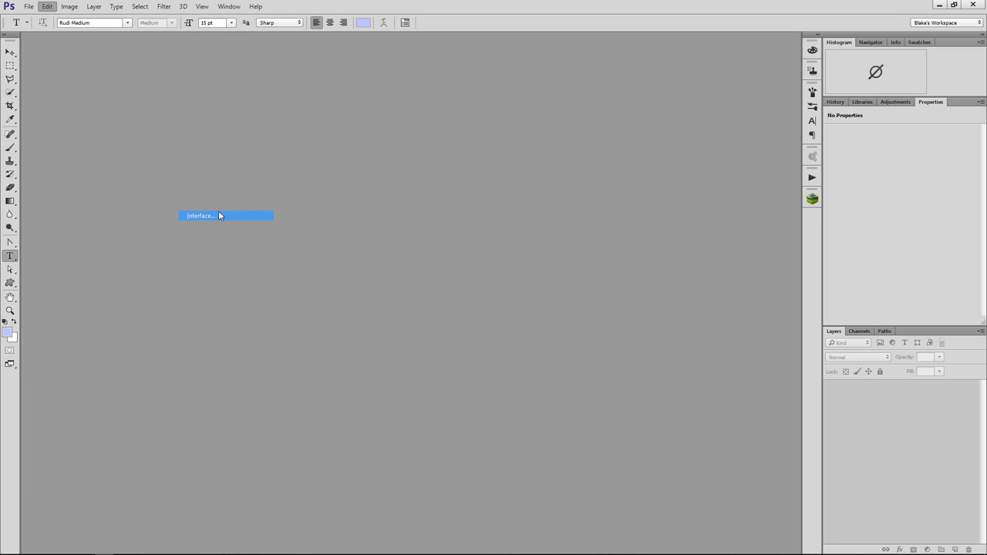
click(525, 162)
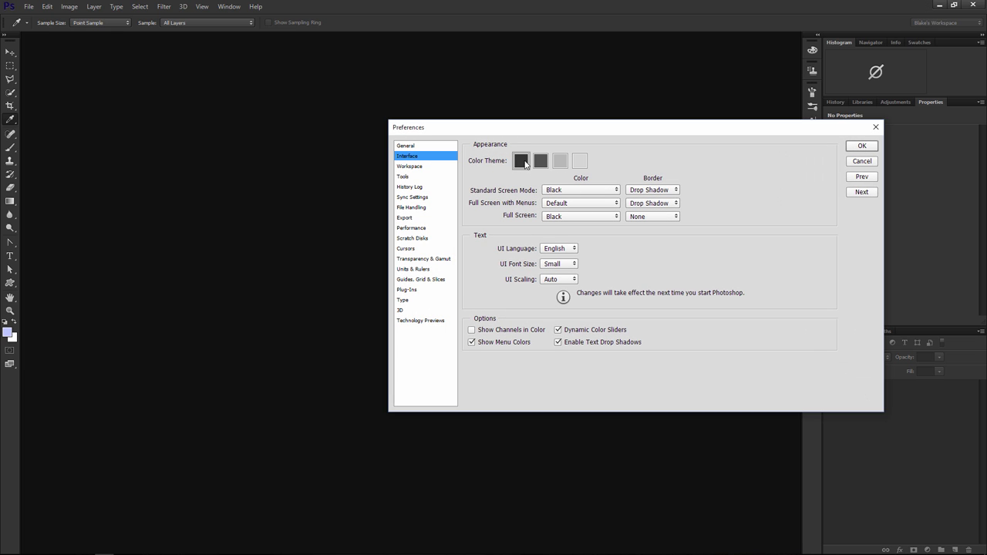
click(851, 148)
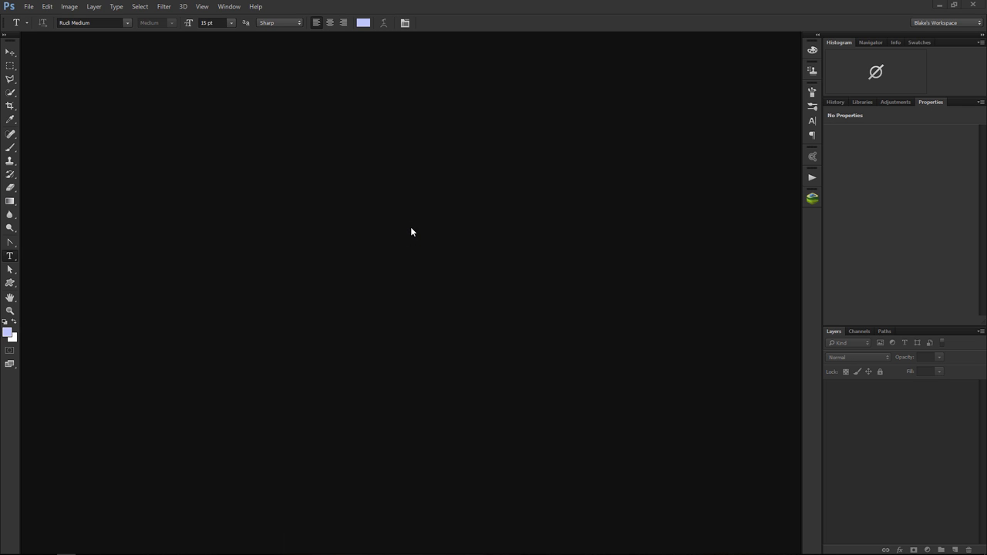
- Open the Interface page of Photoshop's Preferences from the Edit menu
click(49, 6)
mouse_move(103, 389)
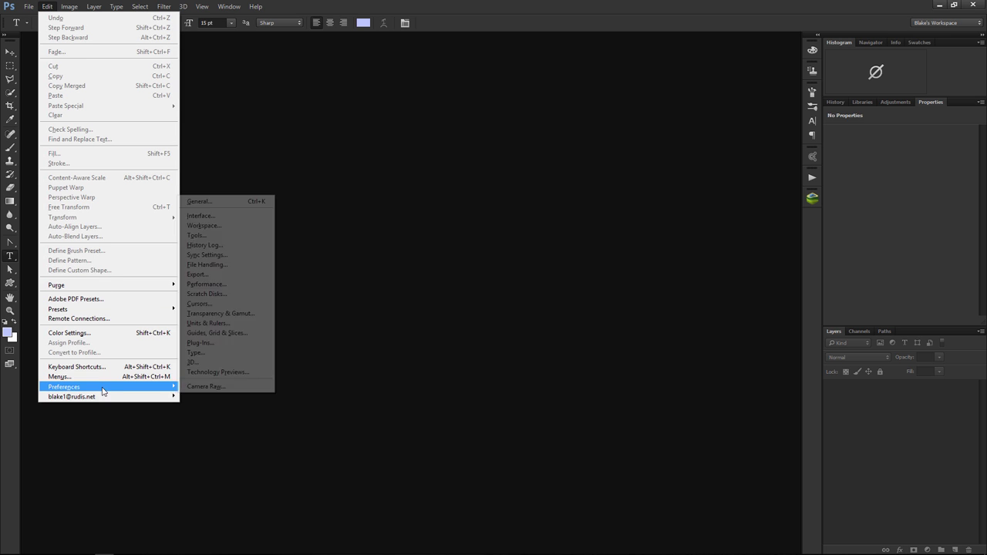
click(217, 221)
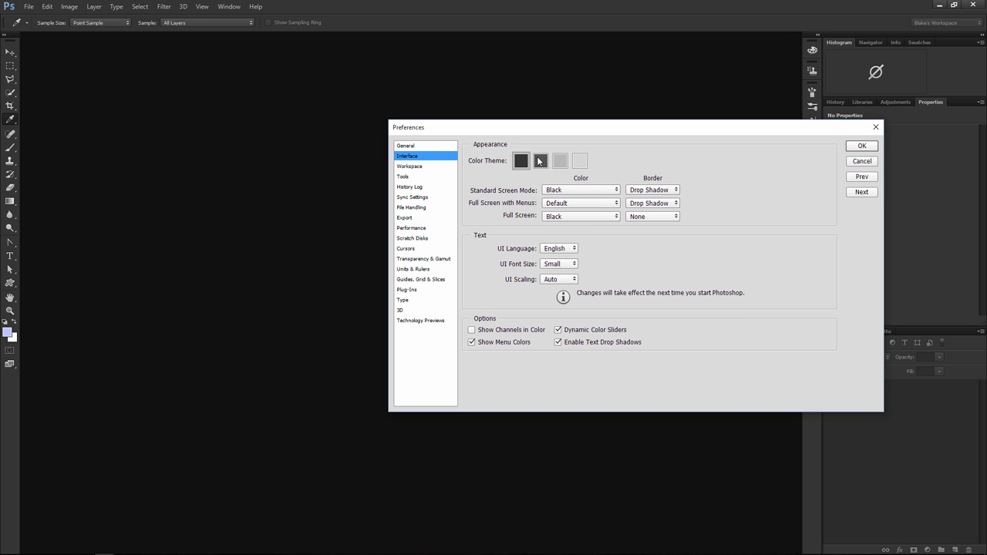
- Try the dark grey, light grey and lightest Color Themes, finishing on the darkest
click(541, 161)
click(579, 160)
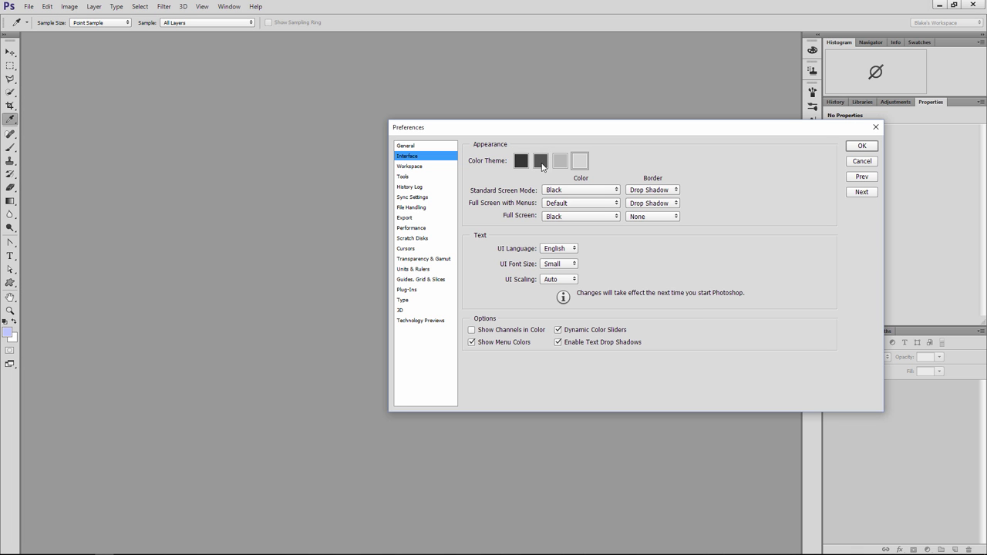
click(541, 162)
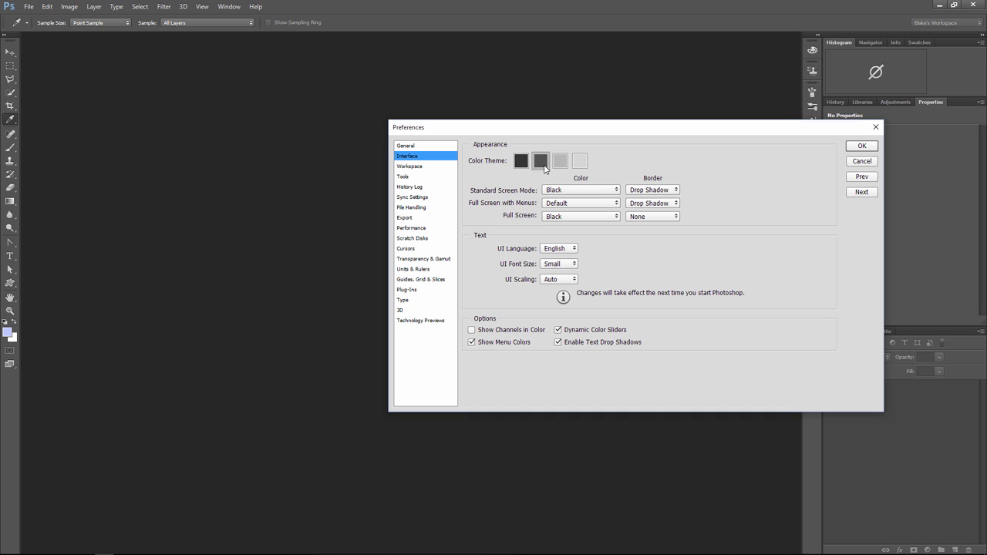
click(562, 163)
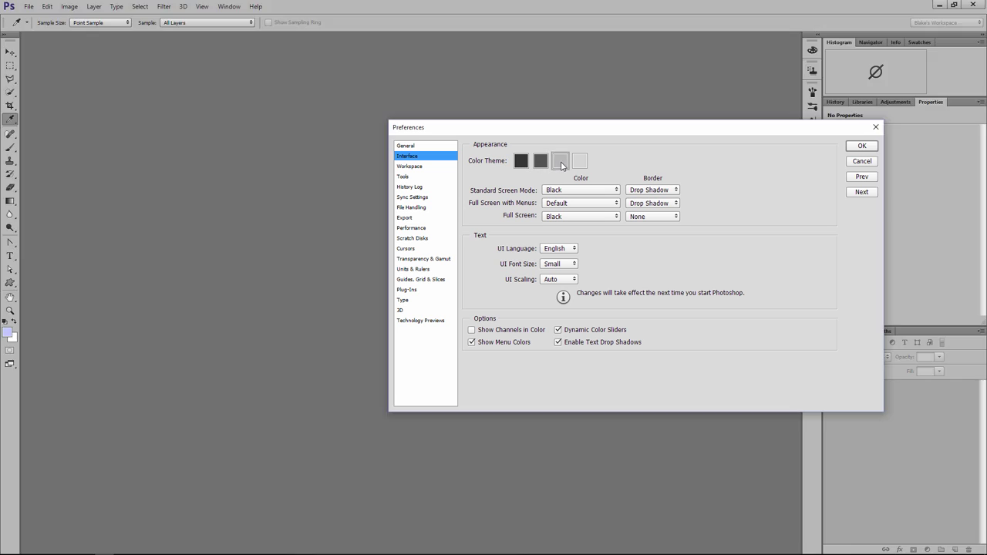
click(579, 165)
click(522, 165)
click(540, 165)
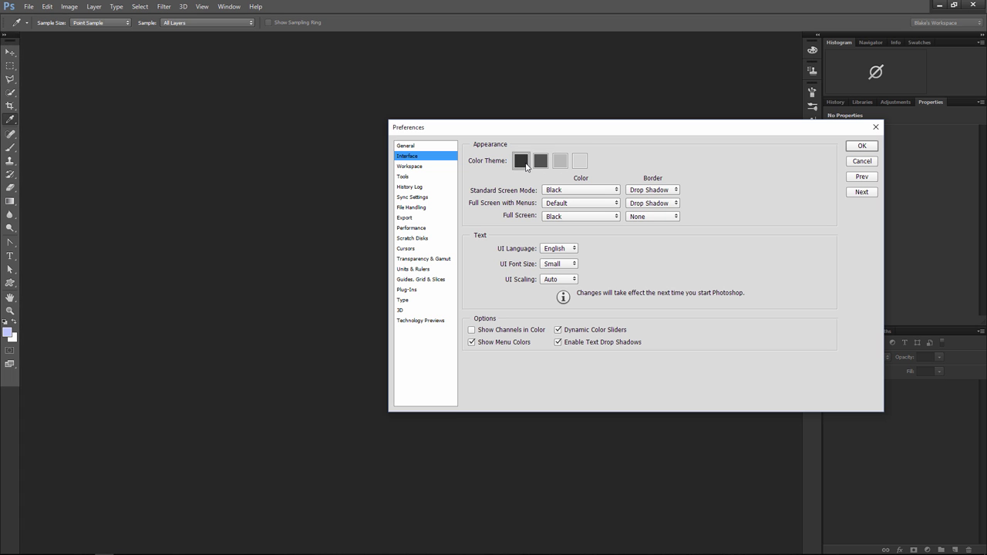
click(526, 164)
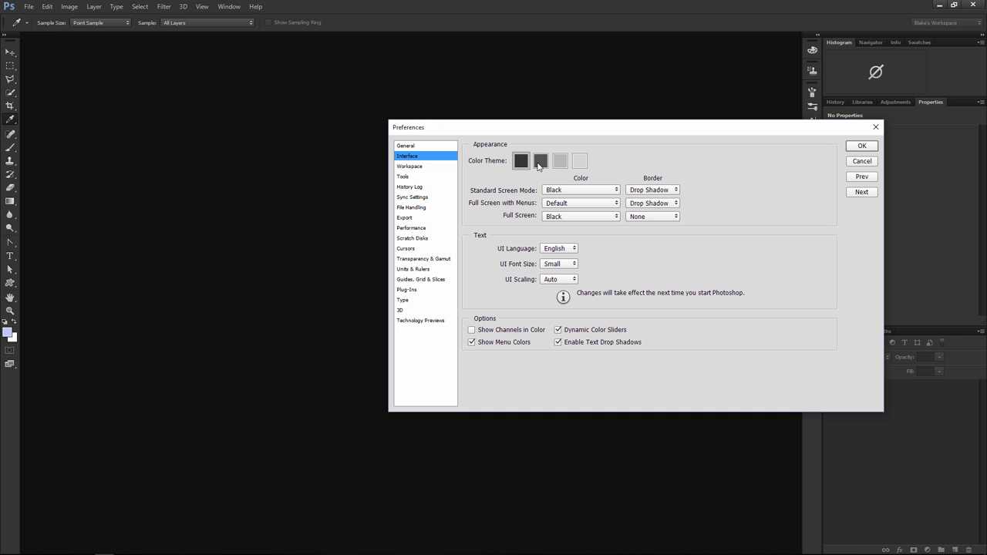
click(539, 164)
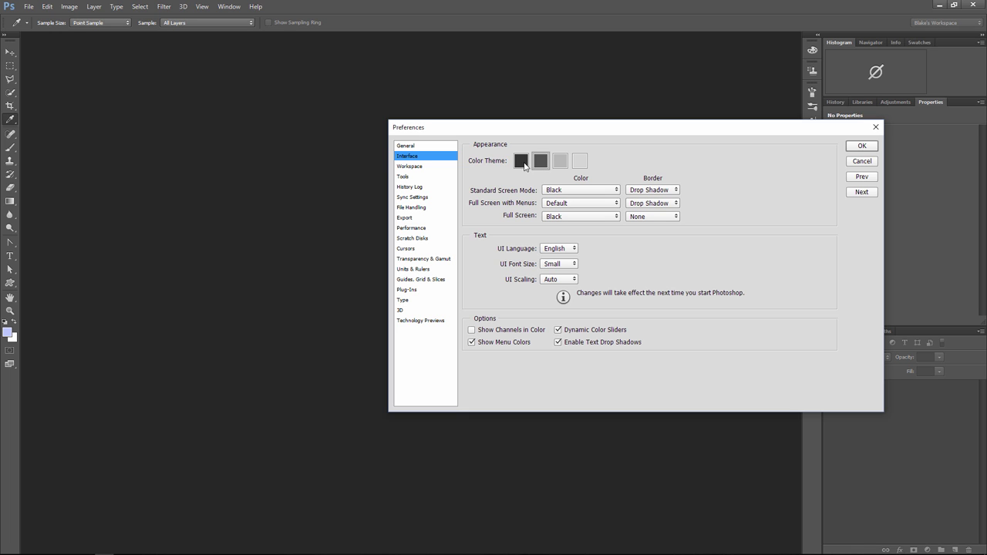
click(579, 164)
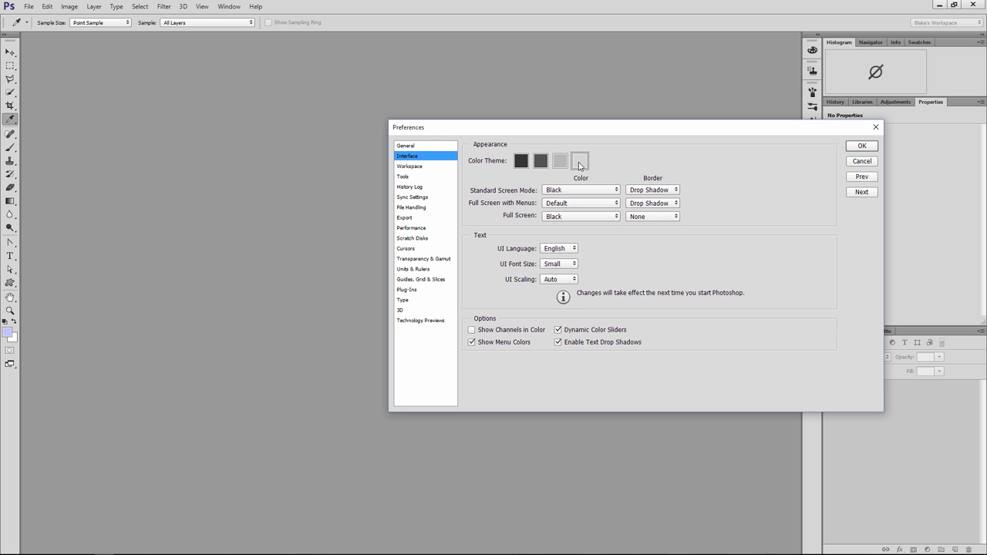
click(521, 162)
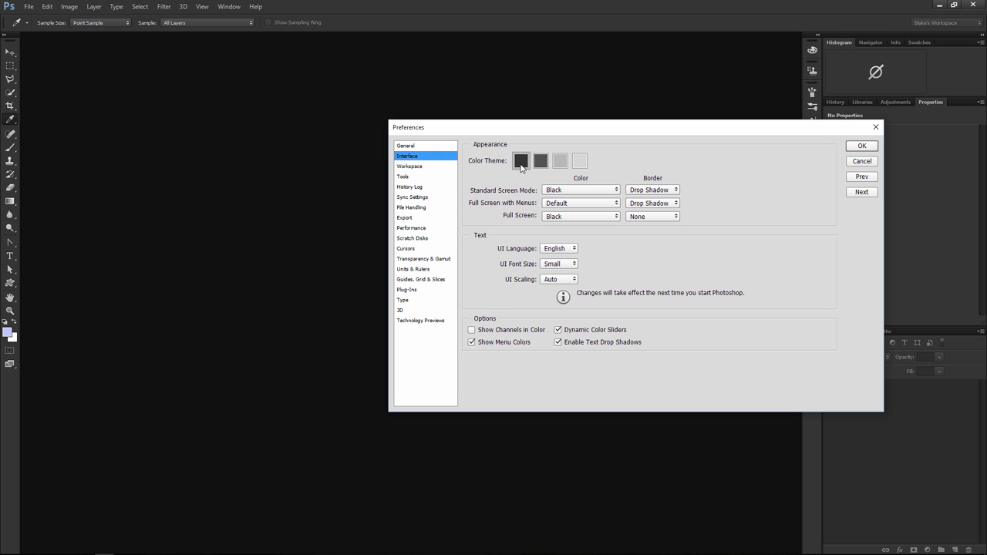
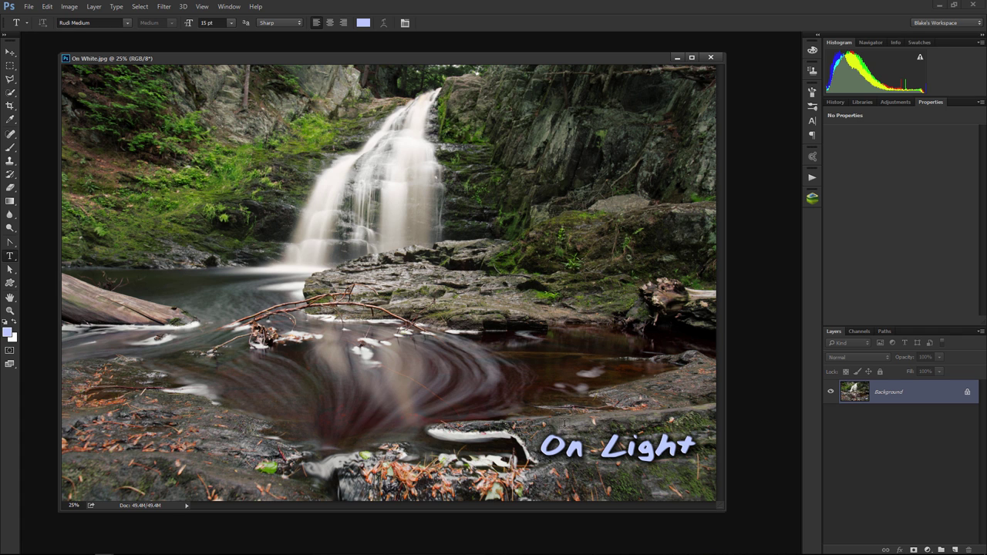
- Switch from On White.jpg to the On Dark.jpg waterfall photo via its taskbar preview
drag(358, 57, 355, 55)
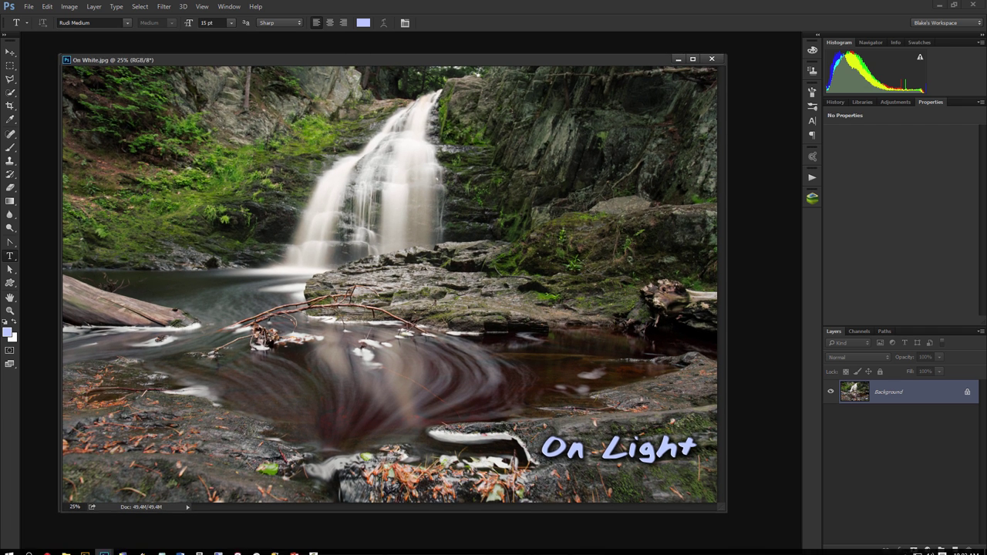
mouse_move(104, 548)
click(251, 505)
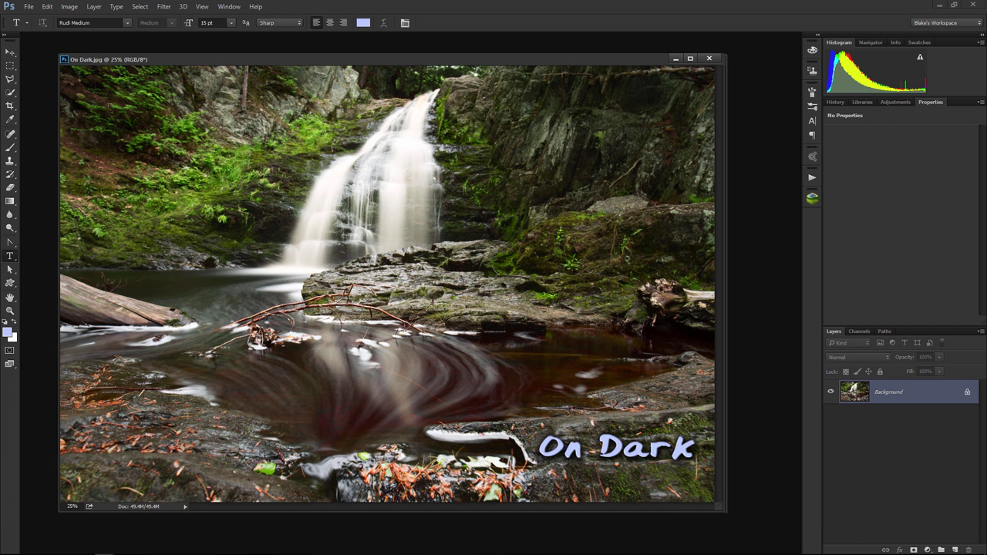
- Set the Interface Color Theme to the lightest swatch and confirm with OK
click(47, 6)
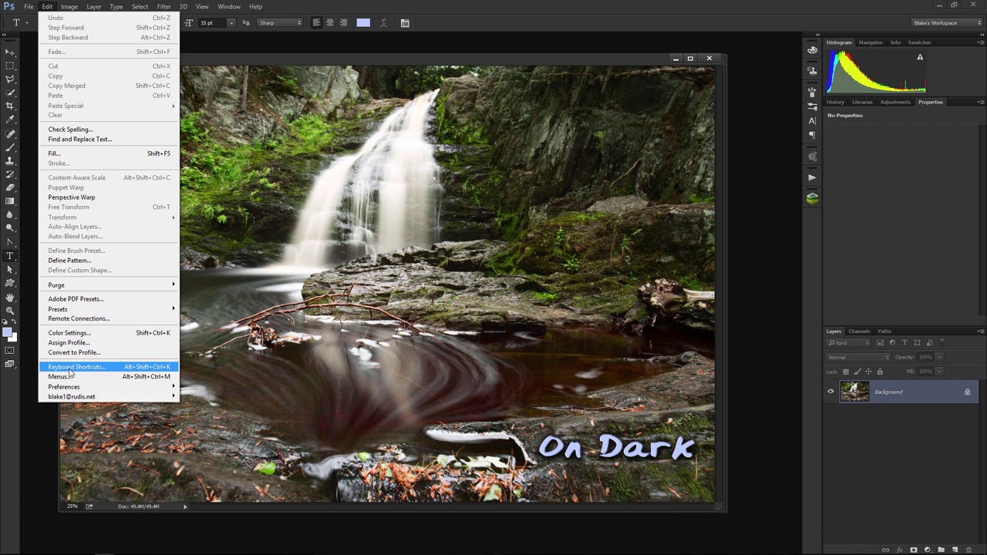
mouse_move(69, 386)
click(202, 216)
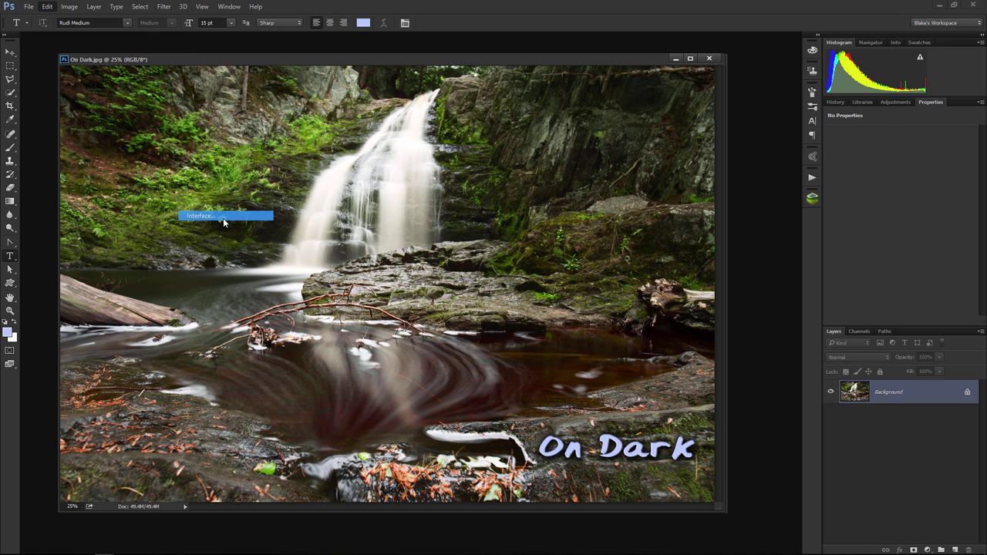
click(579, 161)
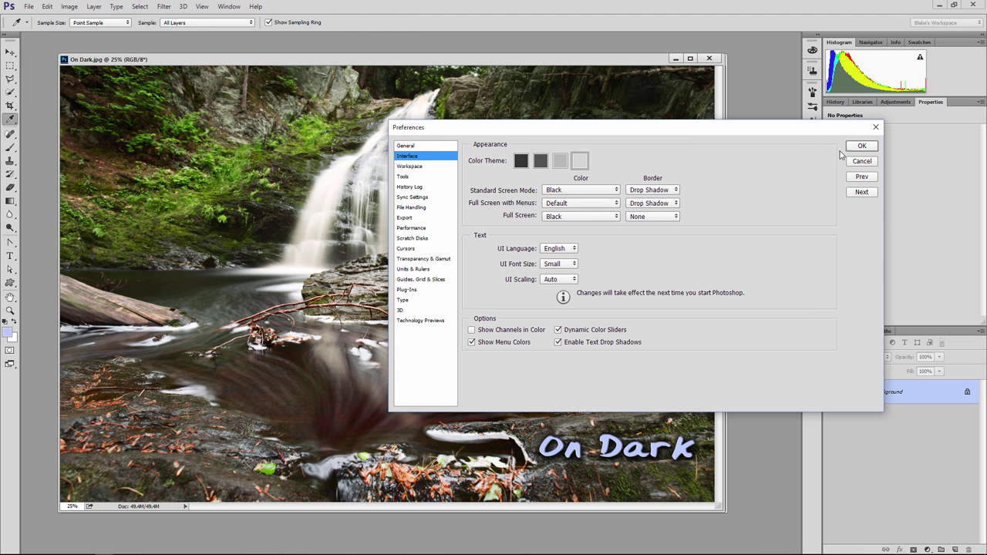
click(865, 147)
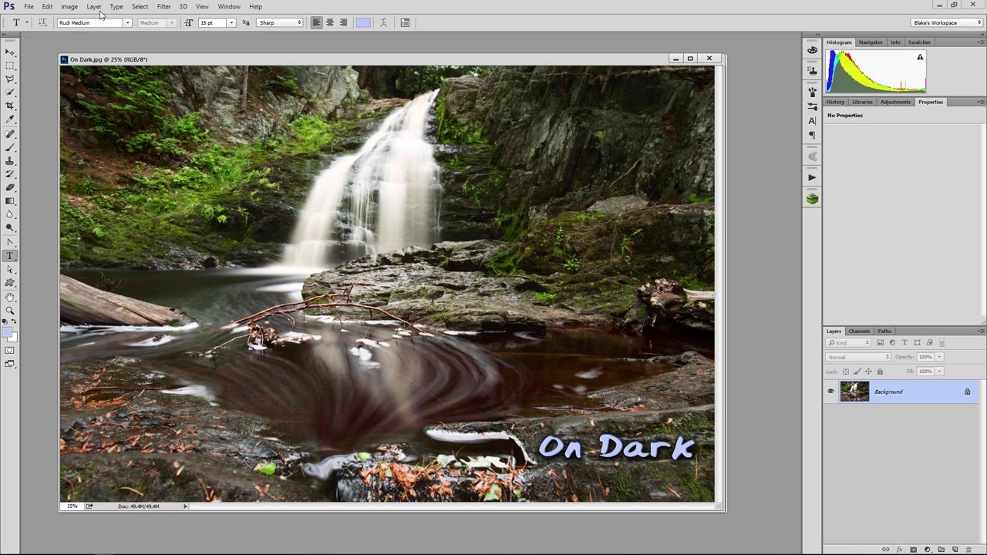
- Reopen Interface preferences, compare darkest and lightest themes, then cycle to On White.jpg
click(48, 7)
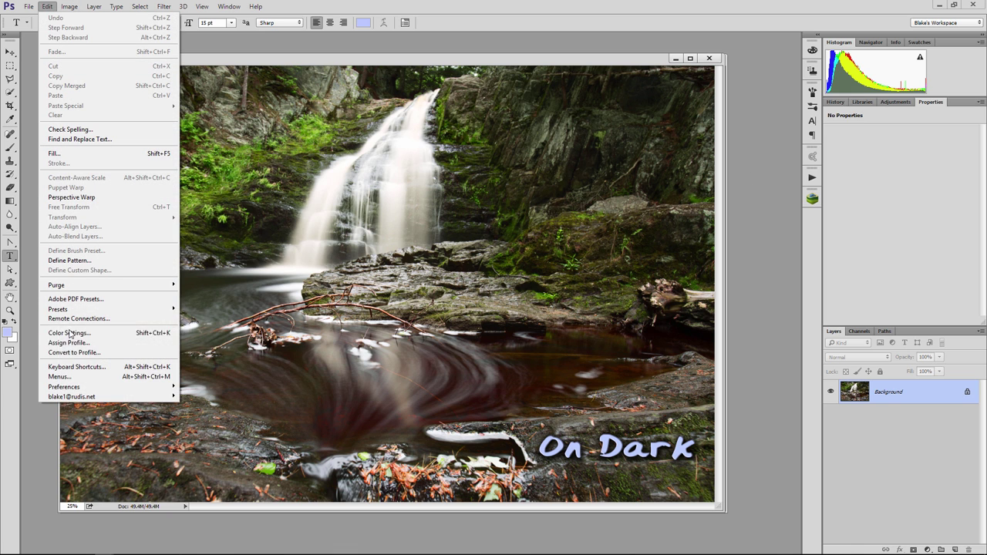
mouse_move(76, 389)
click(223, 217)
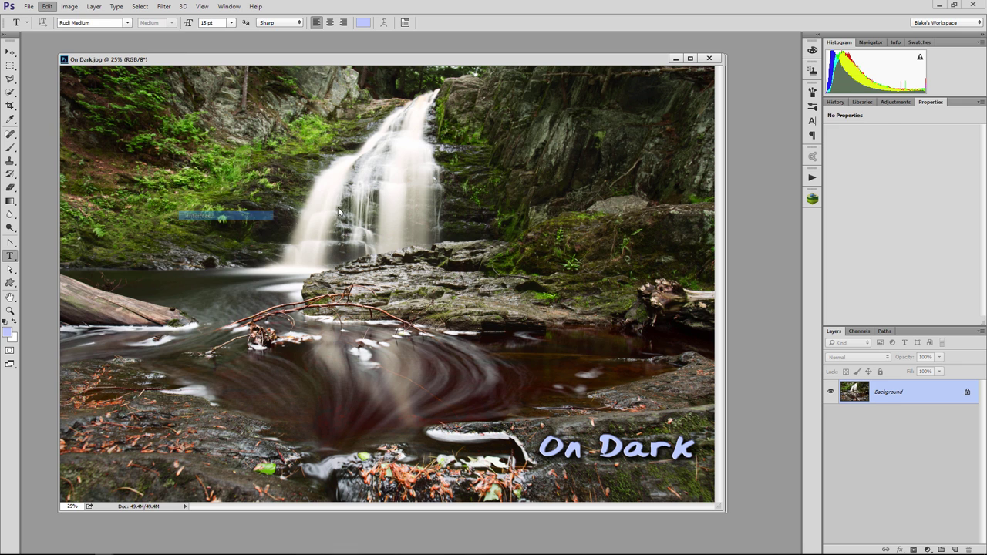
click(521, 160)
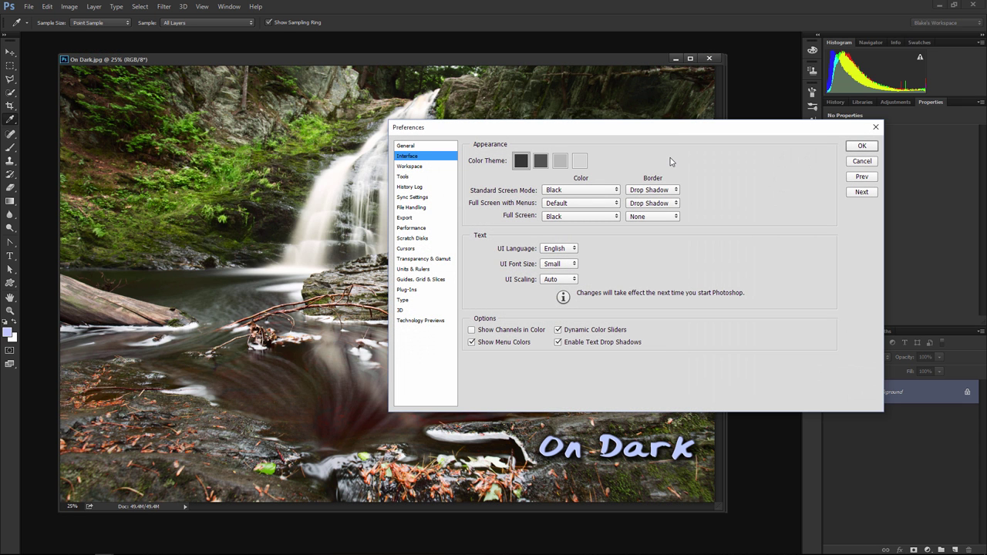
click(579, 163)
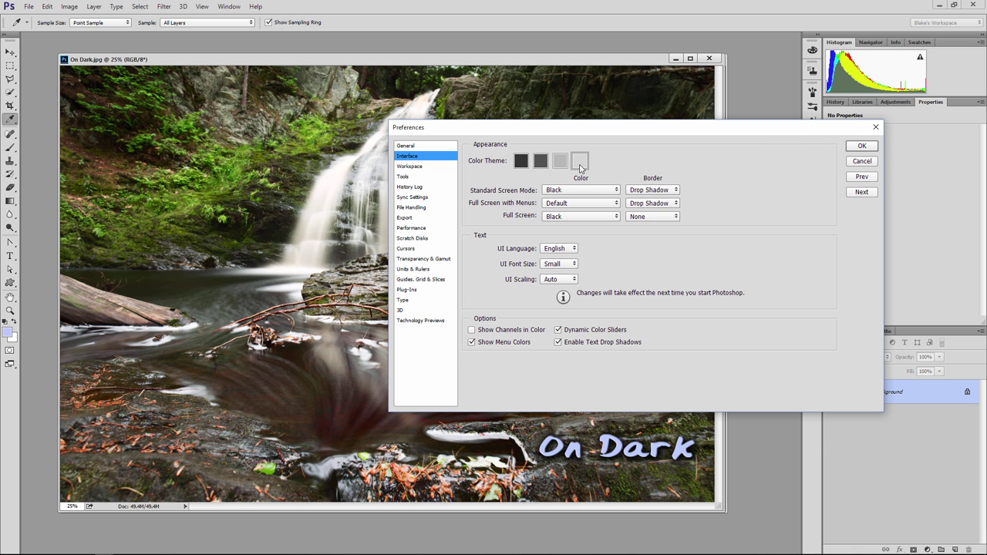
drag(564, 128, 604, 178)
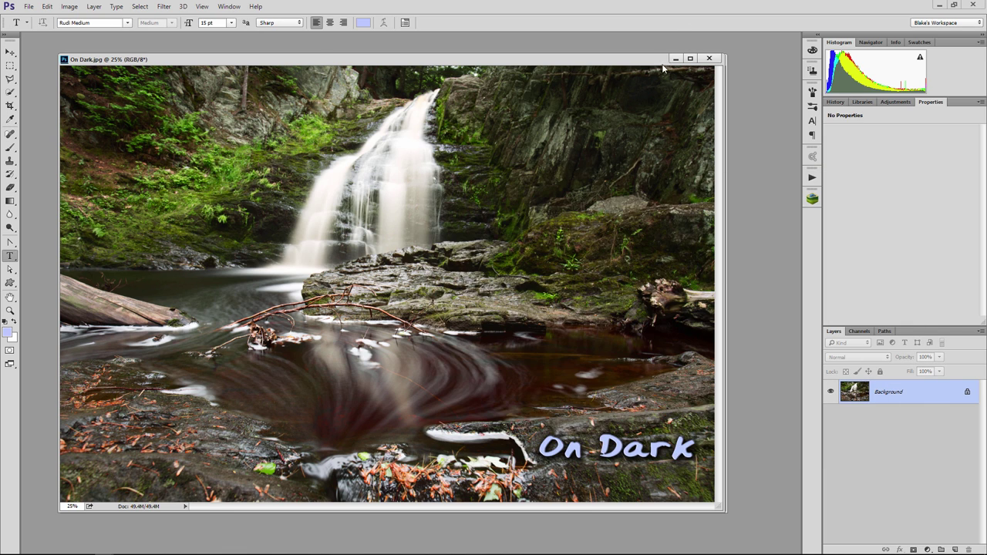
key(ctrl+Tab)
key(ctrl+Tab)
key(ctrl+Tab)
key(ctrl+Tab)
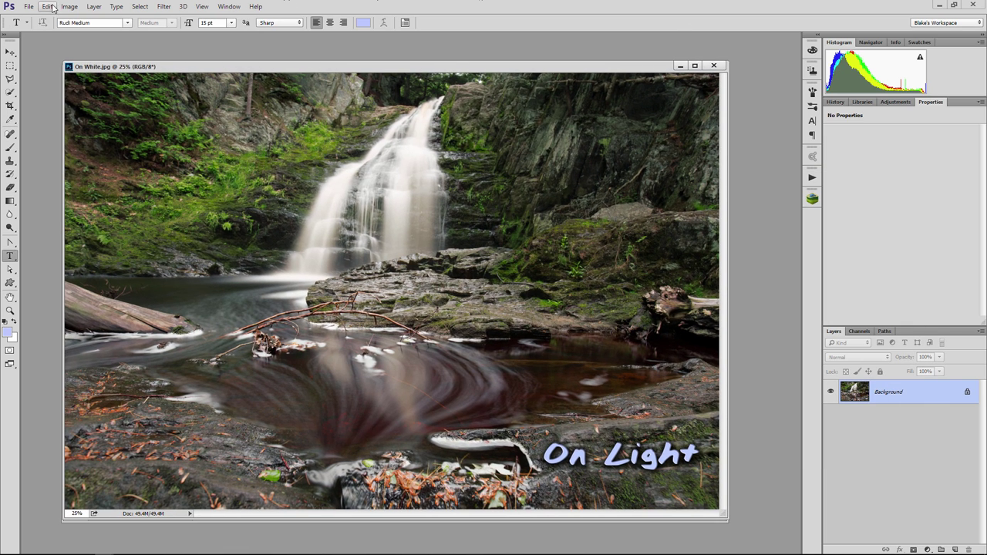
- In Interface preferences, preview the darkest, lightest, second-darkest and lighter grey colour themes
click(47, 6)
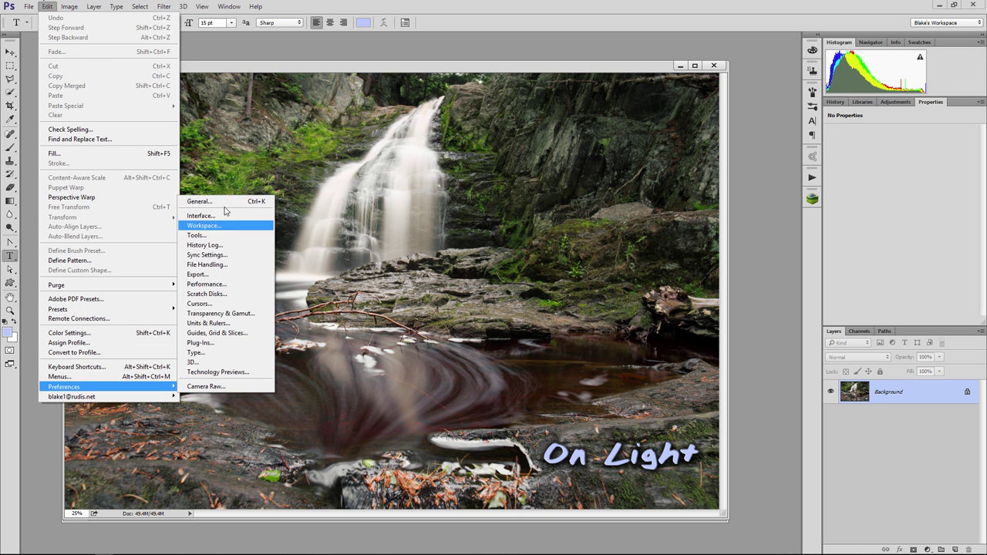
click(207, 214)
click(563, 211)
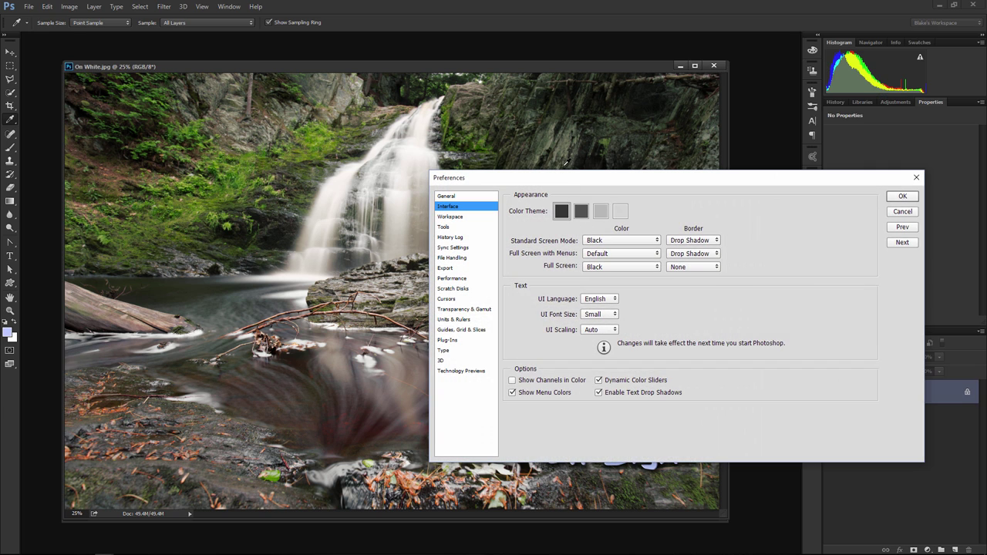
drag(567, 178, 882, 128)
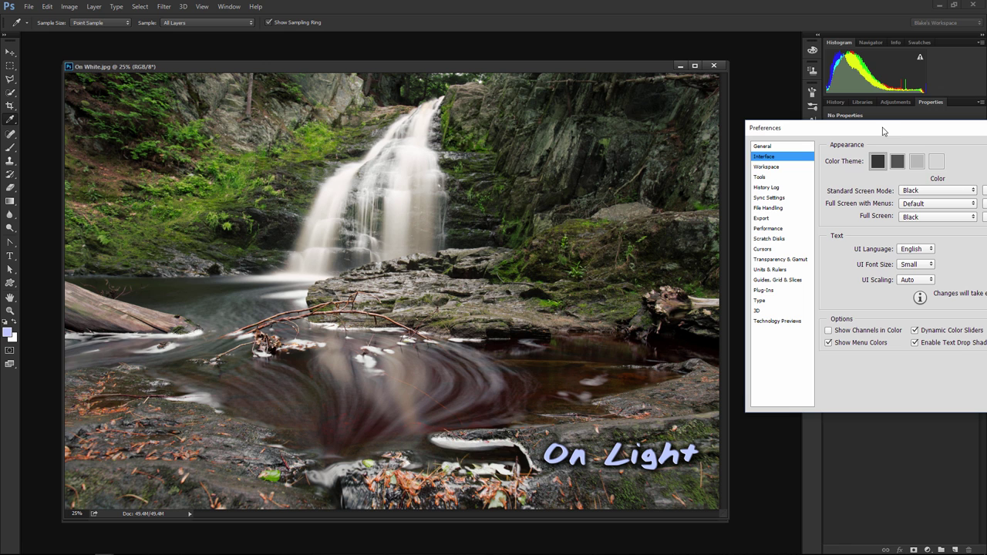
click(937, 162)
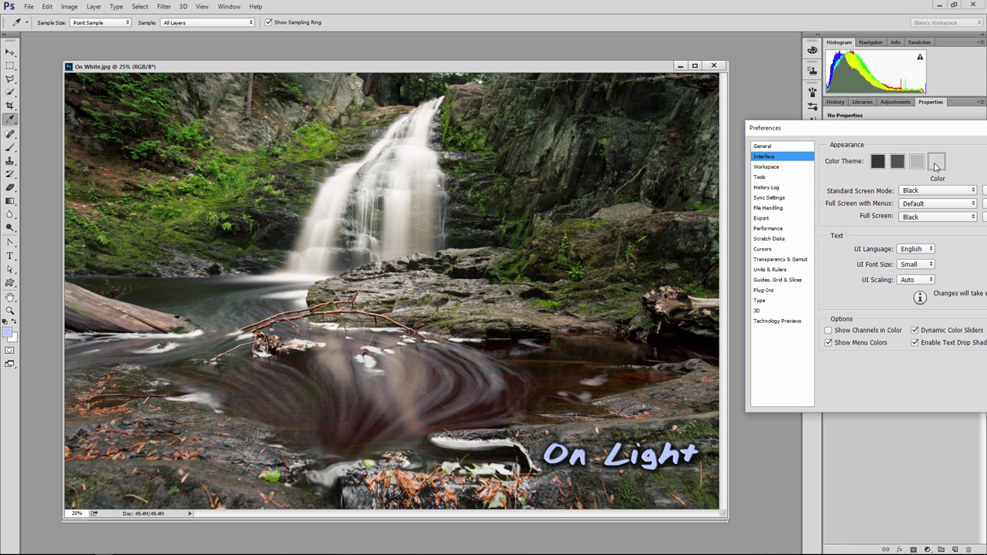
click(879, 164)
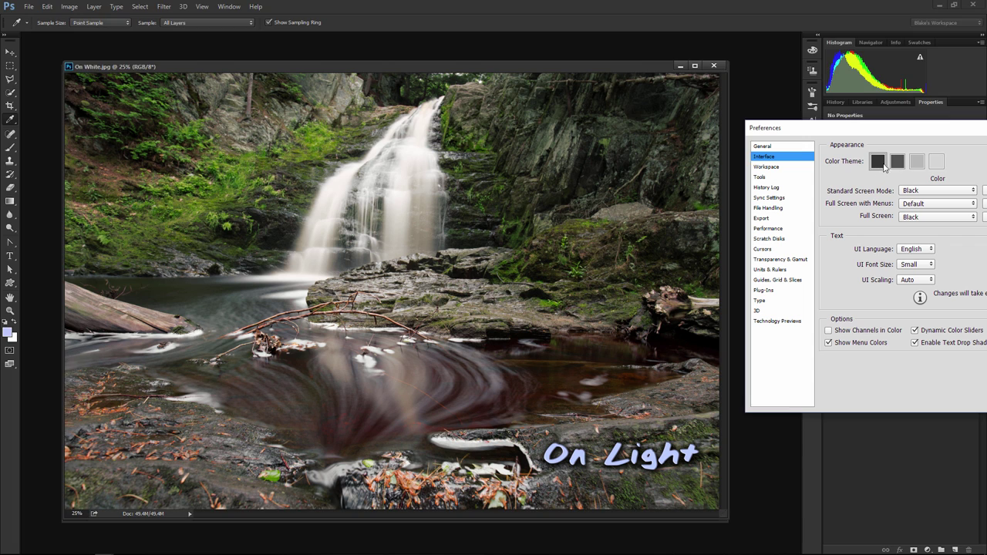
click(896, 162)
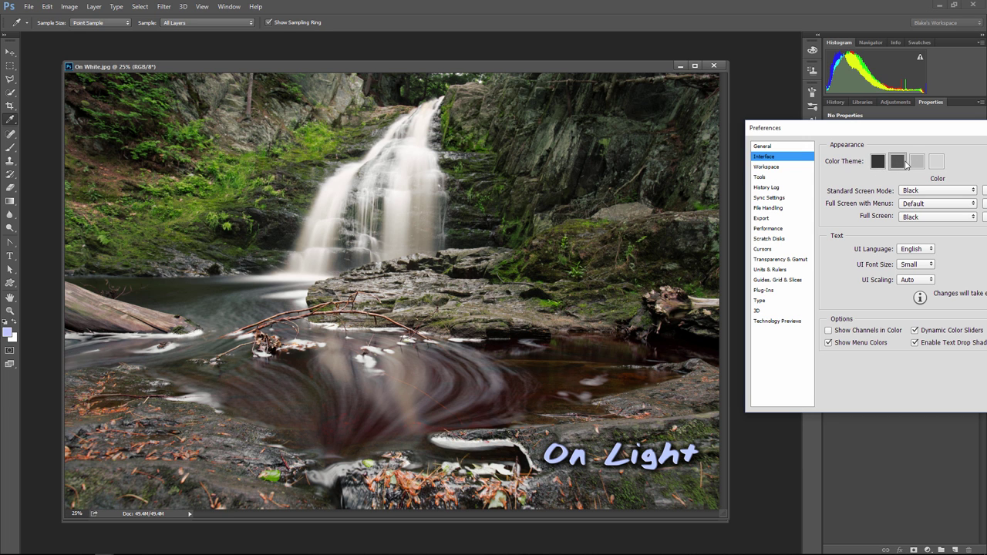
click(915, 163)
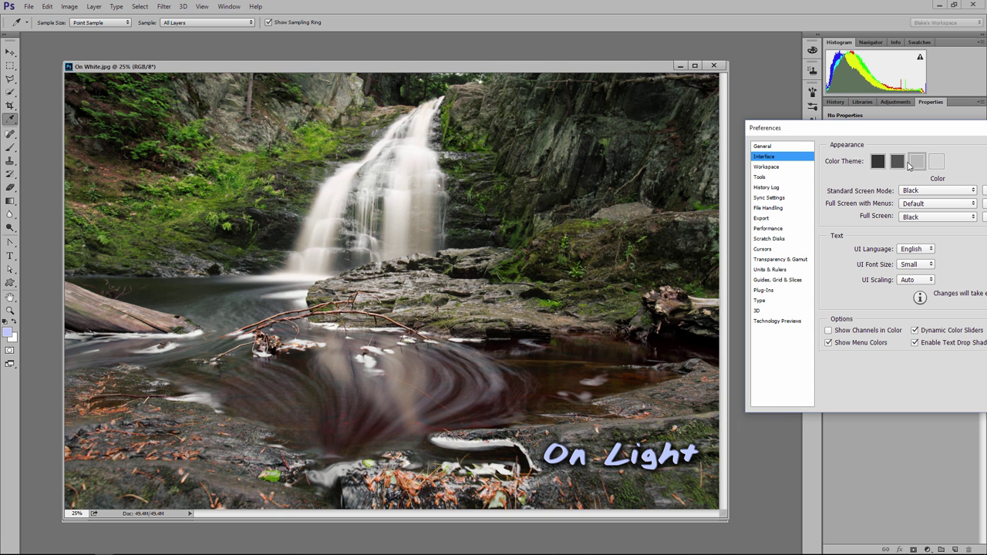
- Cycle through the dark and light themes again, then cancel to discard the changes
click(898, 164)
click(938, 164)
click(877, 164)
click(896, 163)
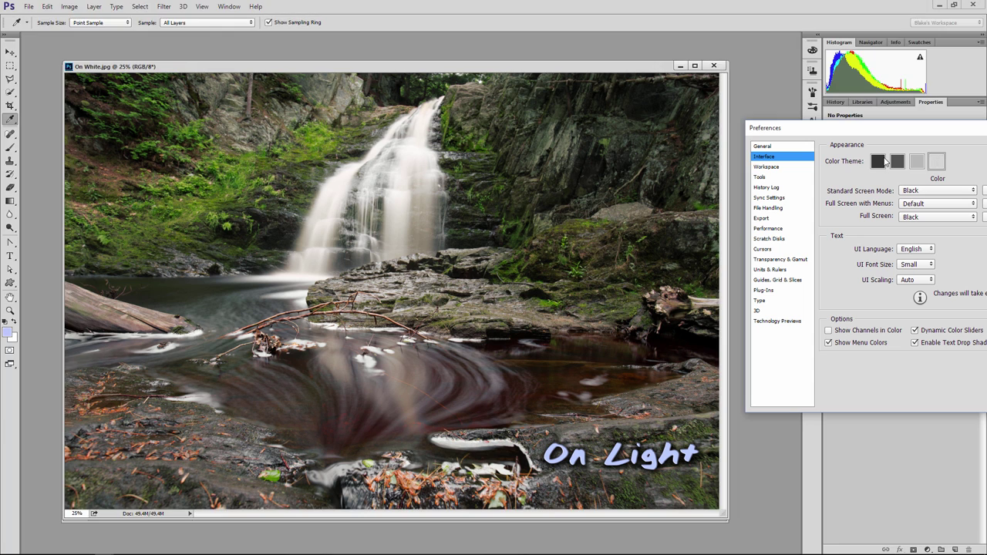
click(883, 161)
drag(857, 127, 611, 115)
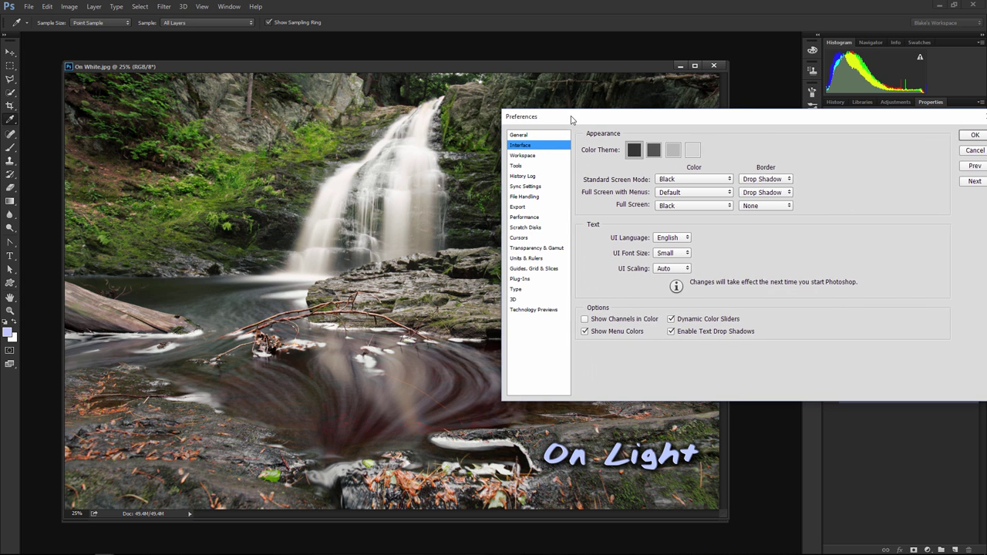
click(971, 151)
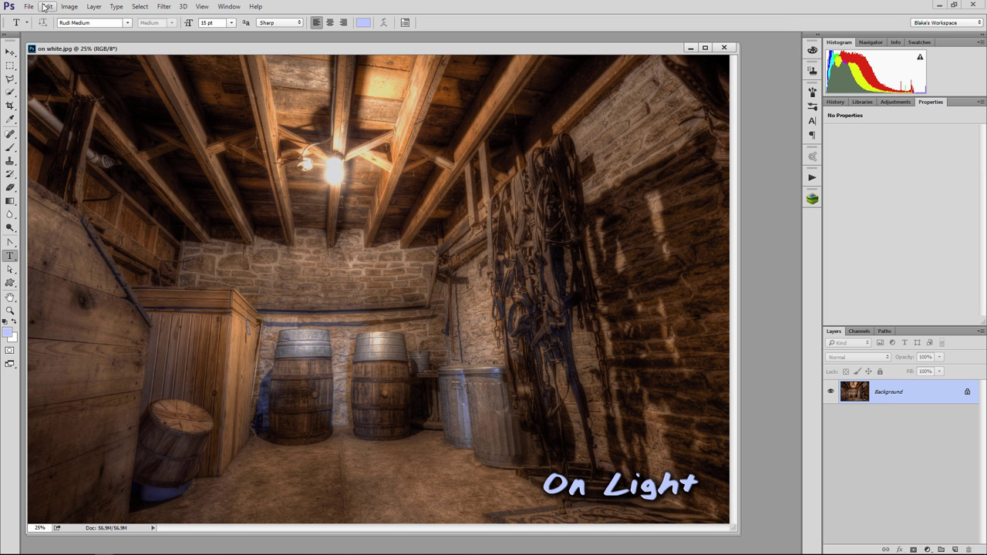
- In Interface preferences, compare darkest and lightest Color Themes over the photo, keeping the lightest with OK
click(47, 6)
mouse_move(63, 392)
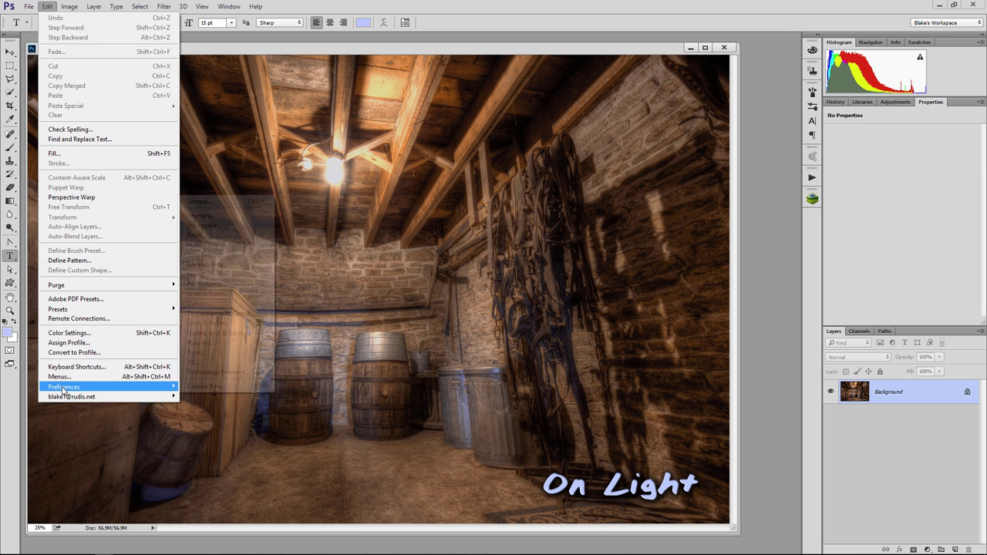
click(213, 218)
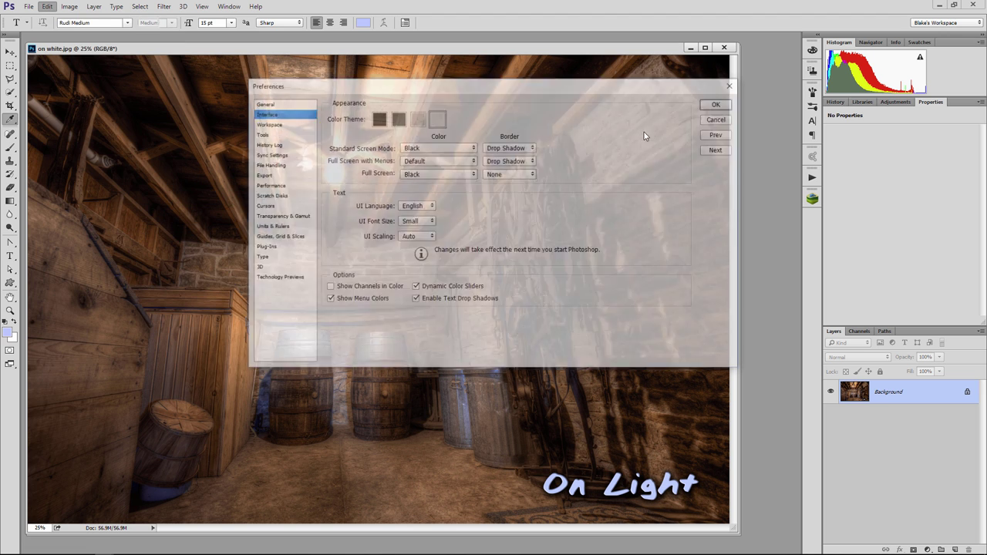
drag(510, 87, 981, 87)
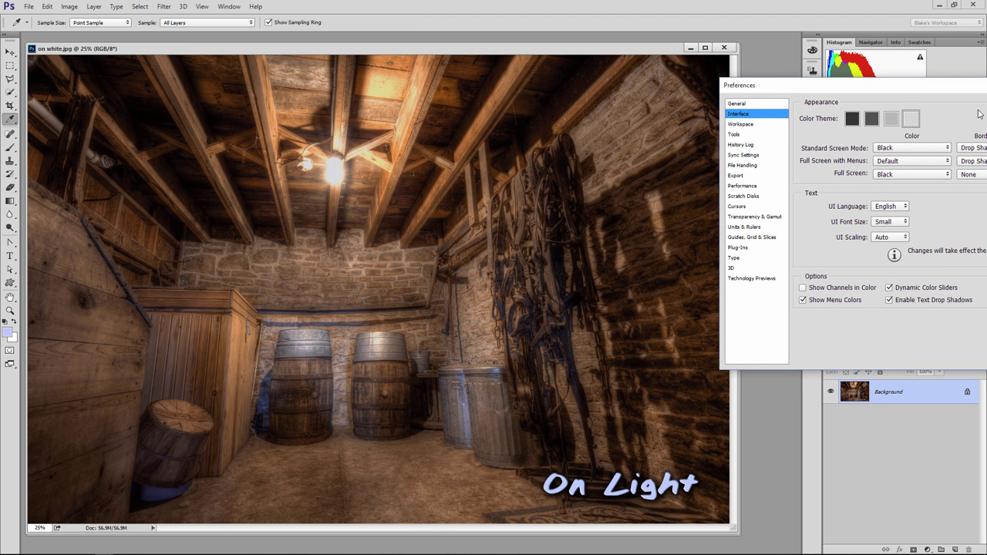
click(853, 121)
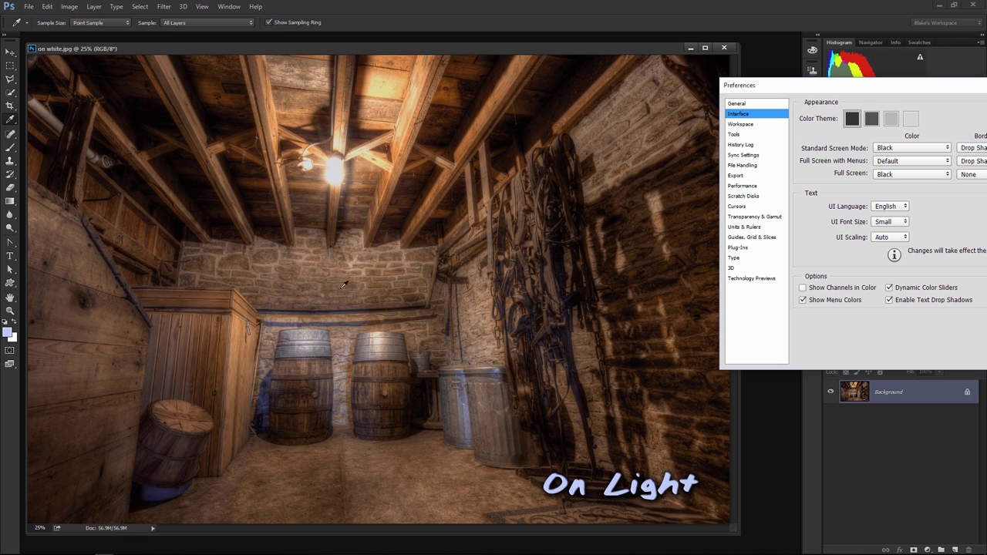
click(913, 119)
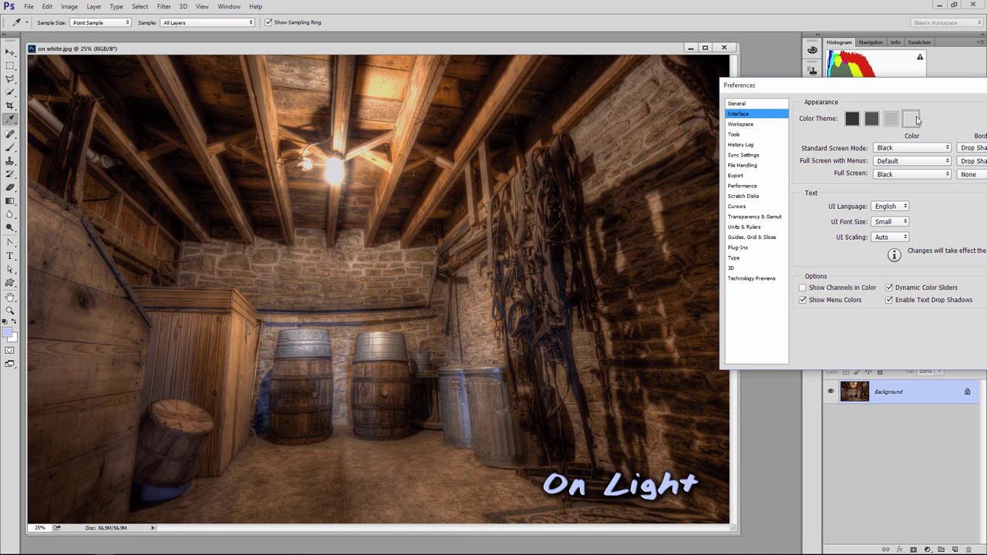
click(854, 123)
click(907, 122)
drag(968, 92, 754, 101)
click(975, 113)
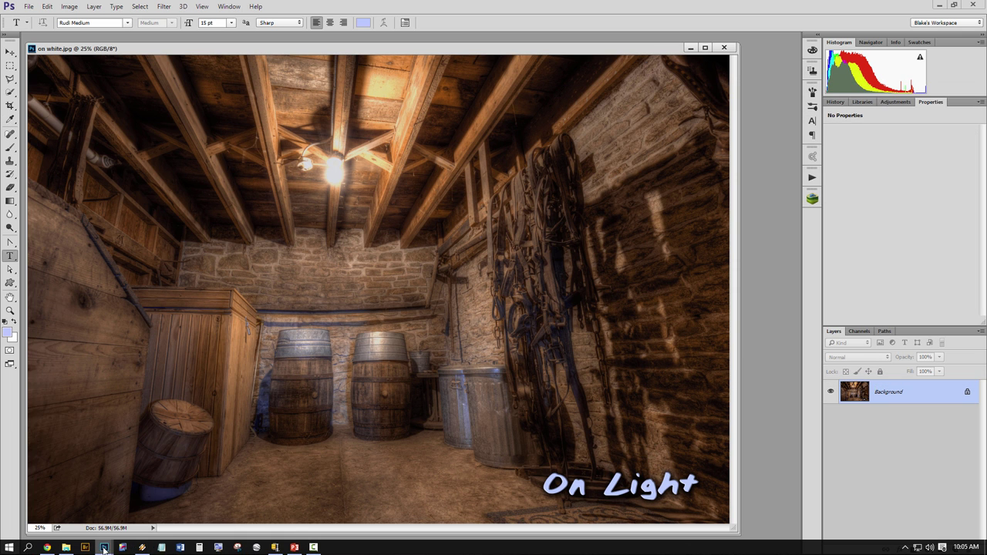
- Bring the On Dark barn photo forward and open the Interface preferences
mouse_move(104, 547)
click(247, 469)
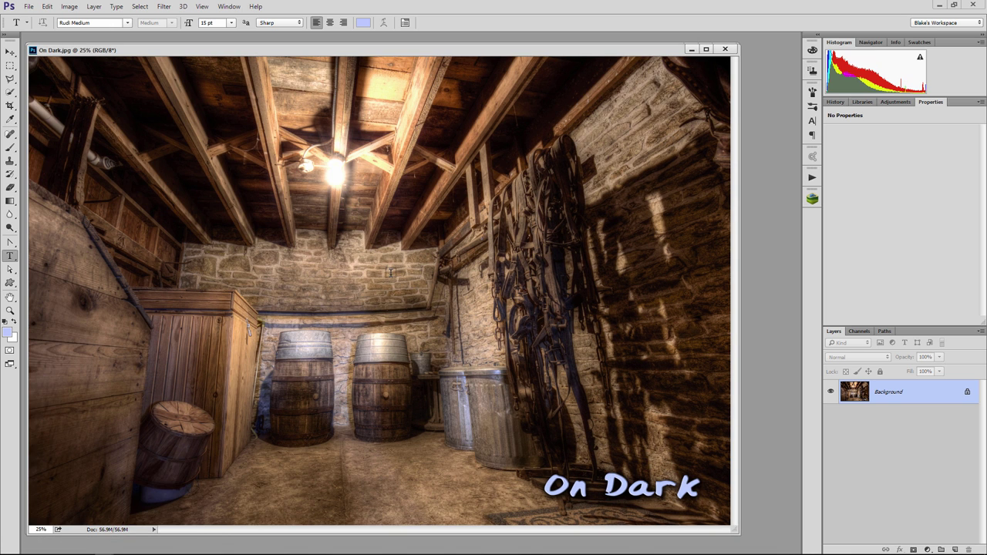
click(54, 8)
mouse_move(100, 387)
click(204, 226)
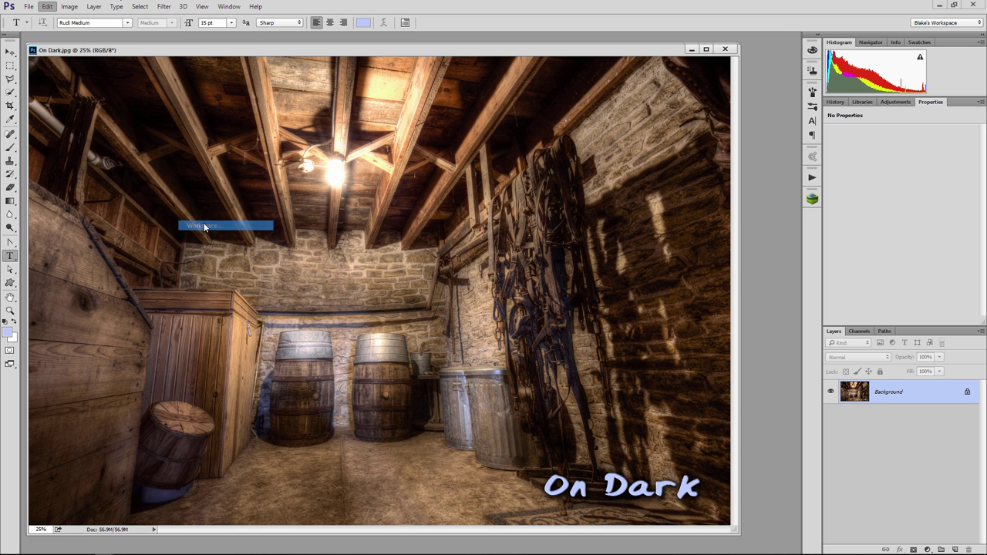
click(266, 114)
- Compare darkest and lightest themes, then apply the darkest Color Theme with OK
drag(330, 85, 840, 82)
click(891, 114)
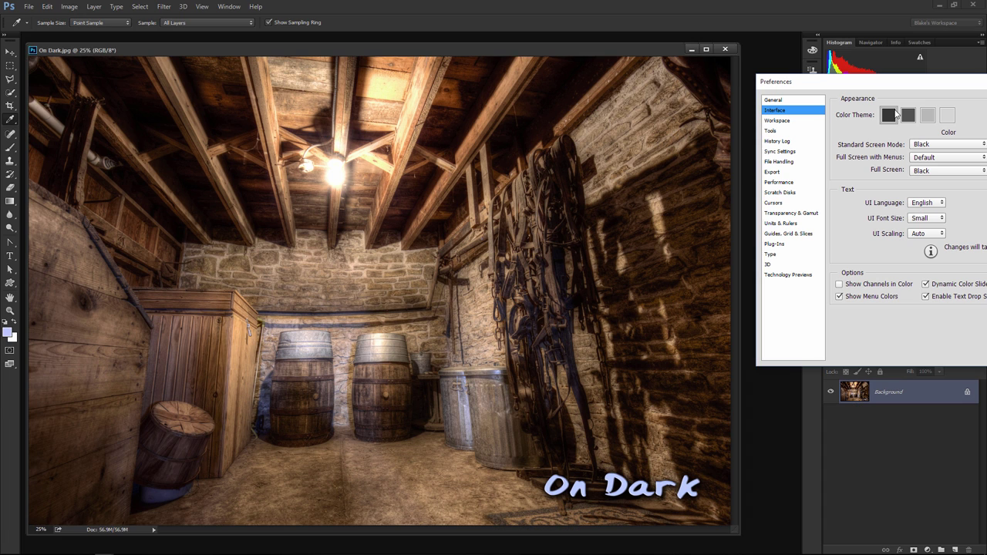
click(947, 115)
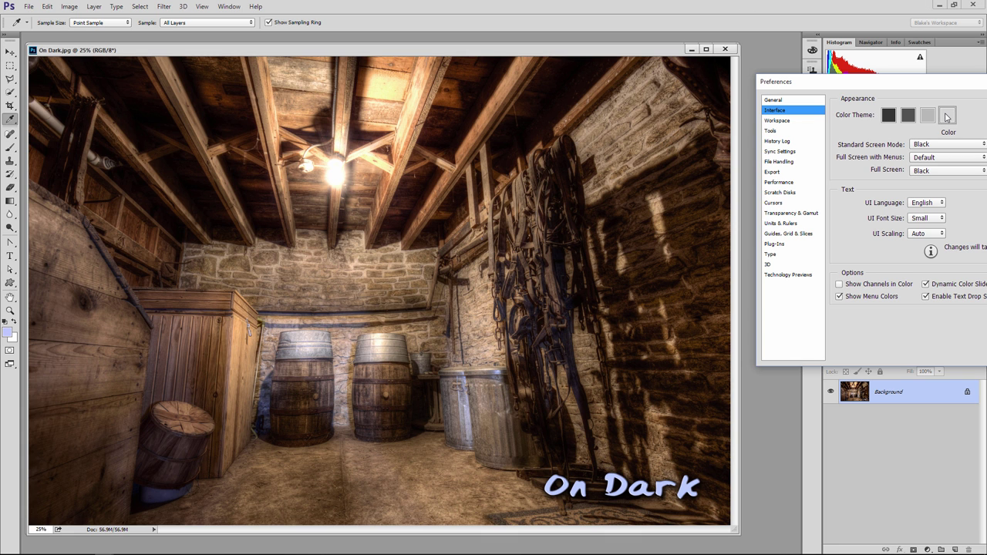
click(891, 116)
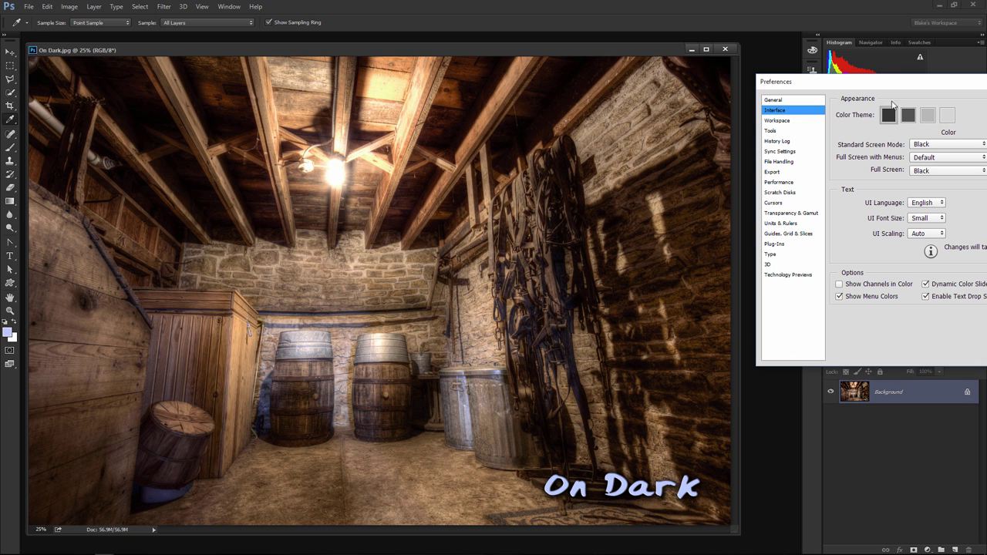
drag(841, 86, 416, 103)
click(804, 117)
key(t)
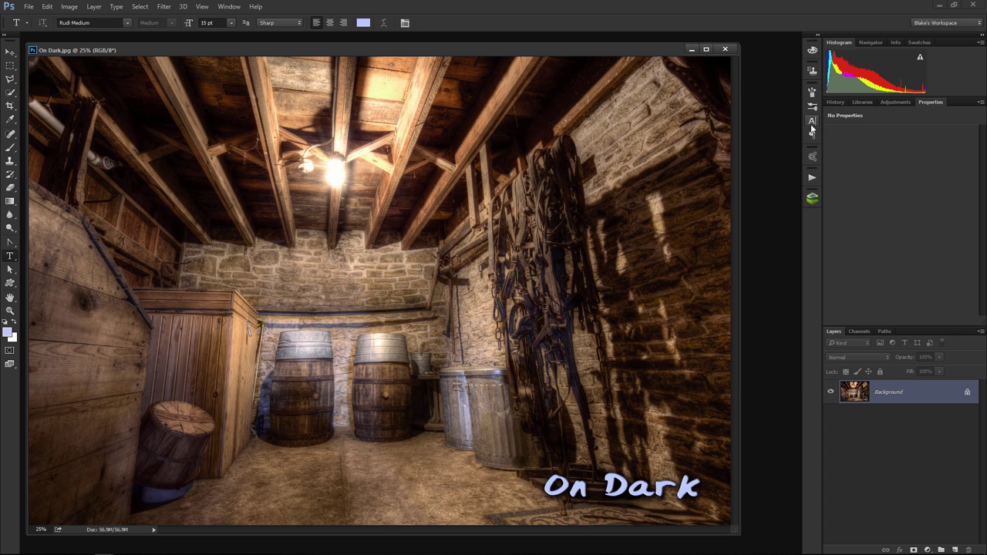